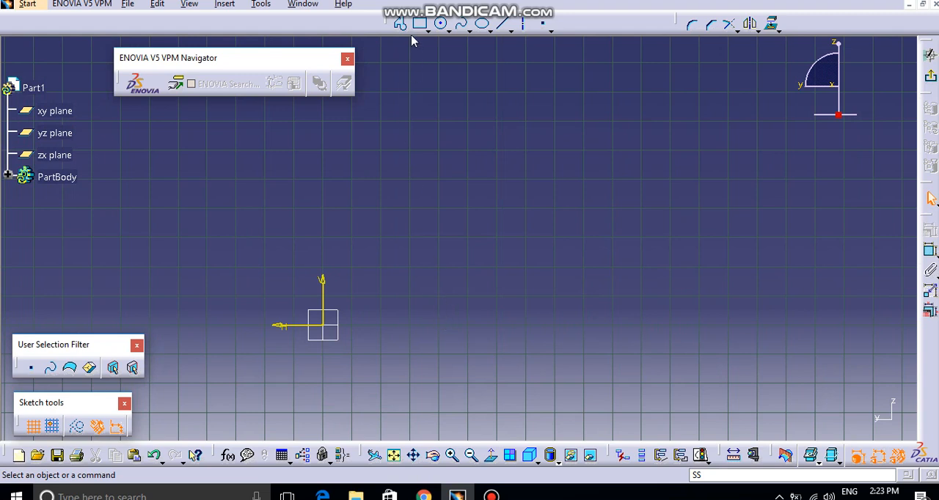
- Sketch a short line rising from the origin away from the horizontal axis arrow, and a longer line from its end sloping down near the origin's level
left_click(503, 24)
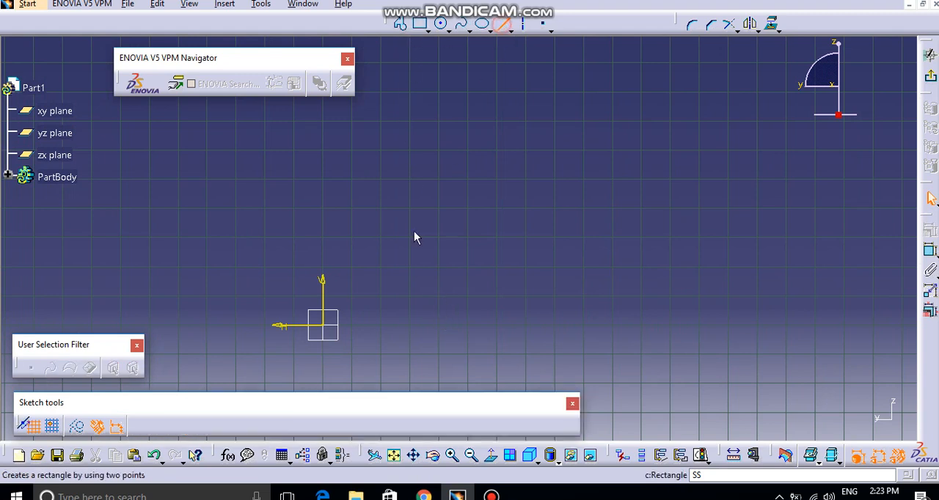
left_click(323, 327)
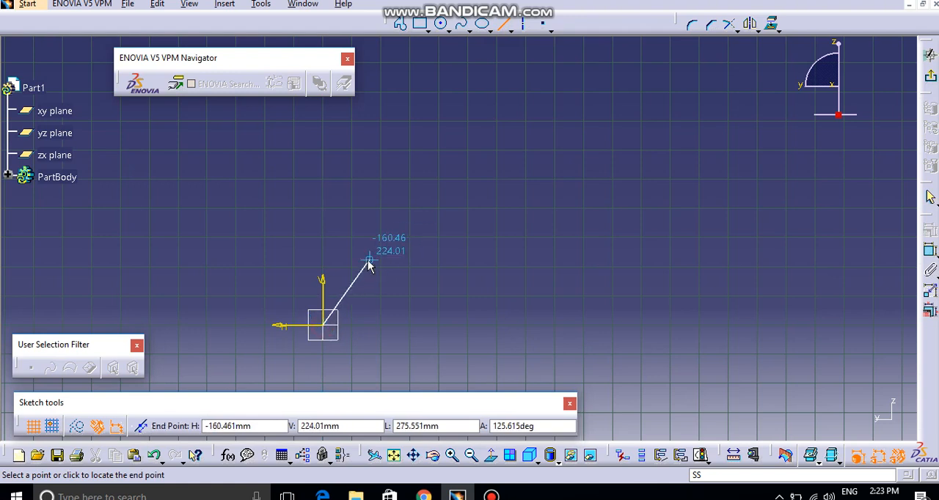
left_click(366, 265)
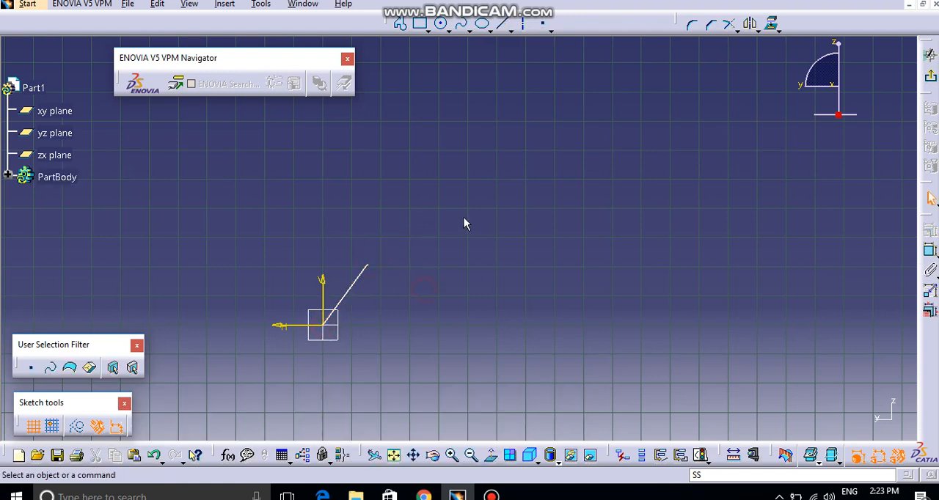
left_click(511, 30)
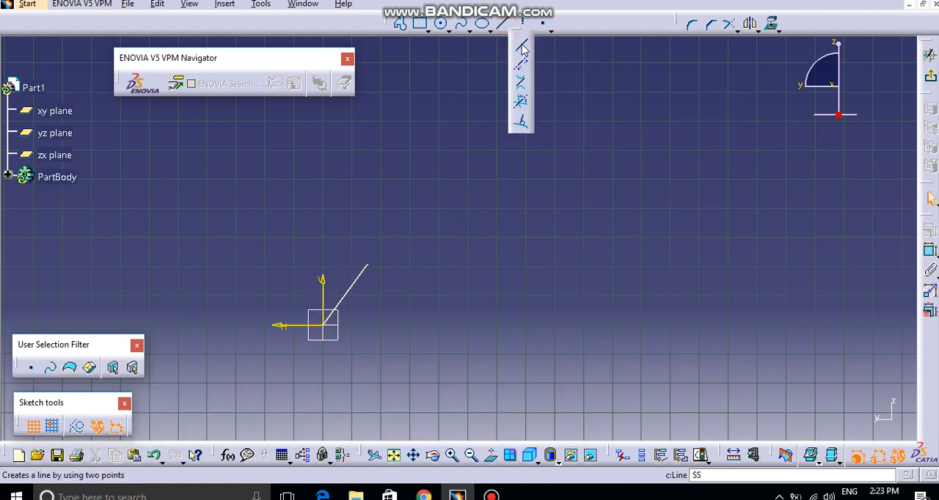
left_click(367, 265)
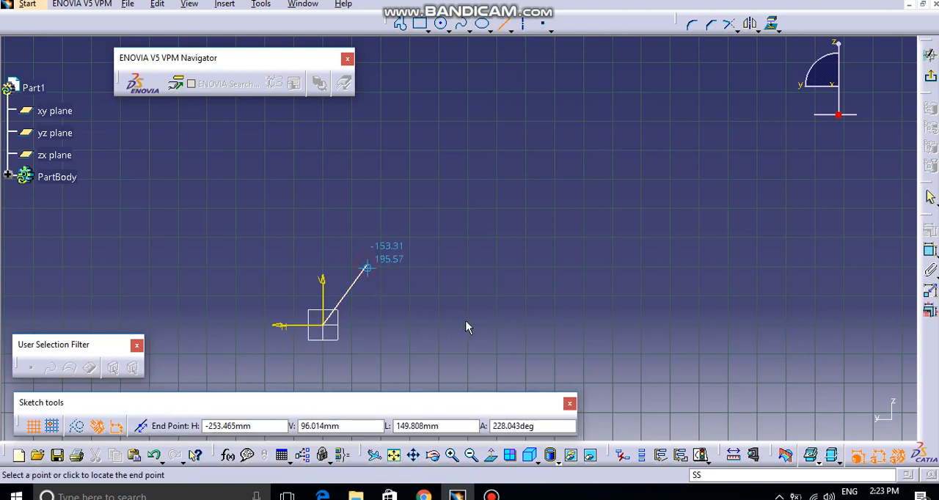
left_click(606, 319)
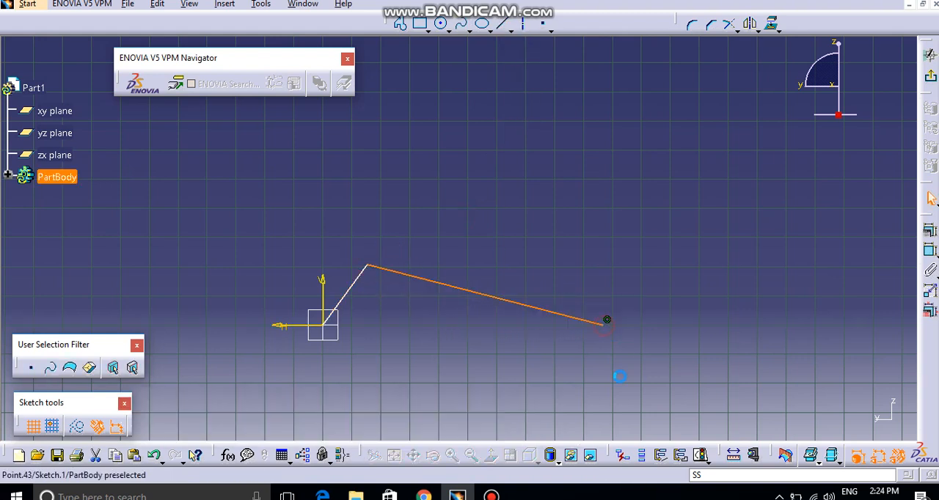
left_click(555, 250)
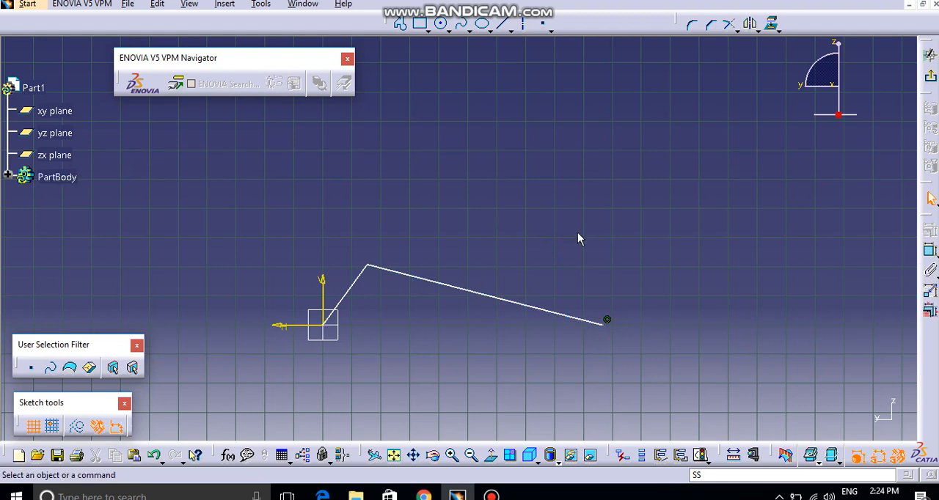
- Draw a small centered rectangle with its center on the free end of the long line
left_click(420, 23)
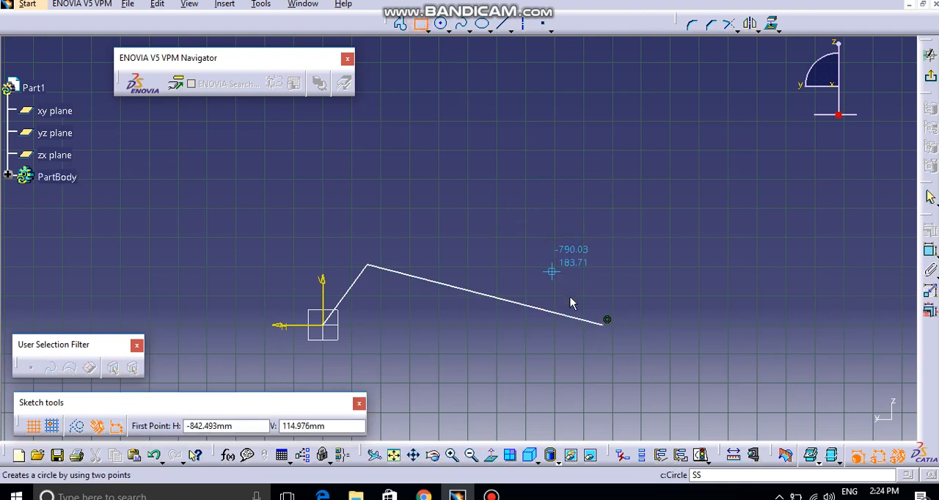
left_click(426, 31)
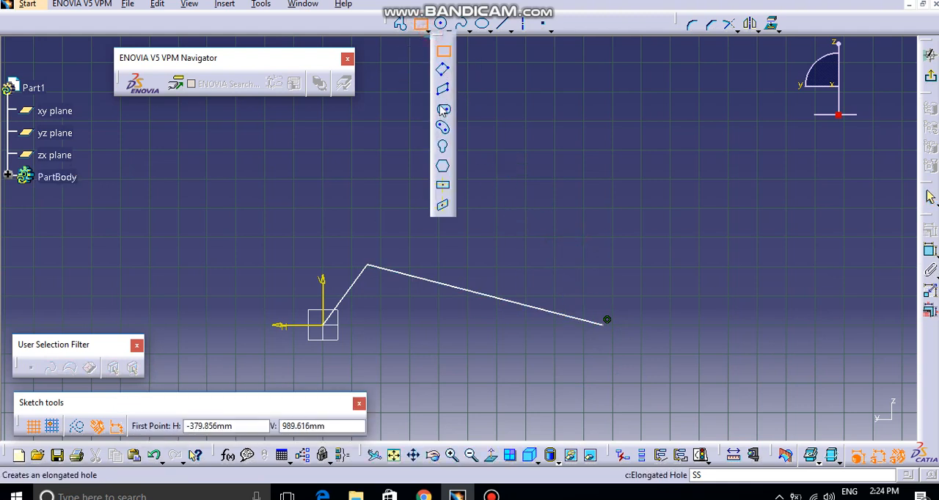
left_click(443, 188)
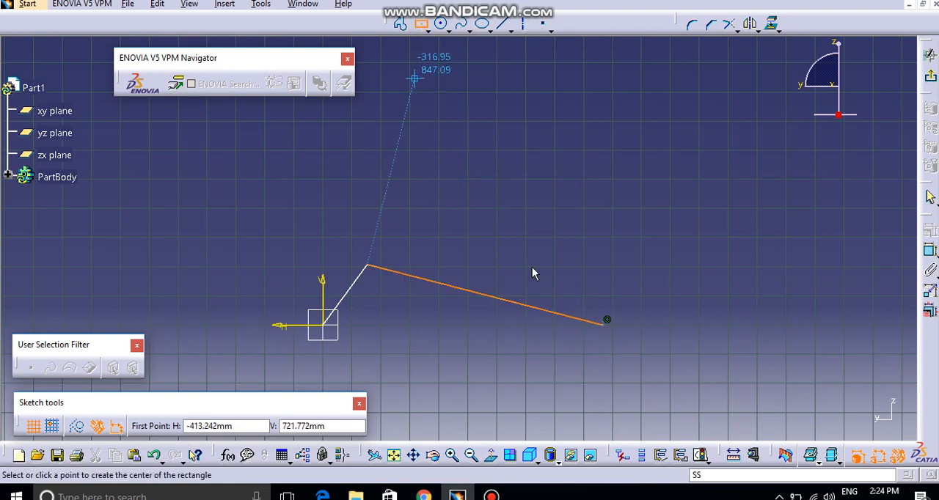
left_click(607, 322)
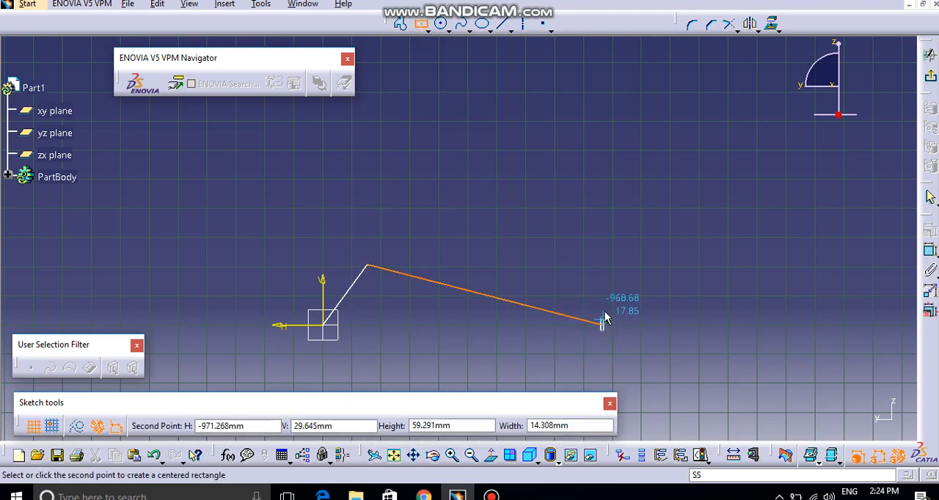
left_click(624, 310)
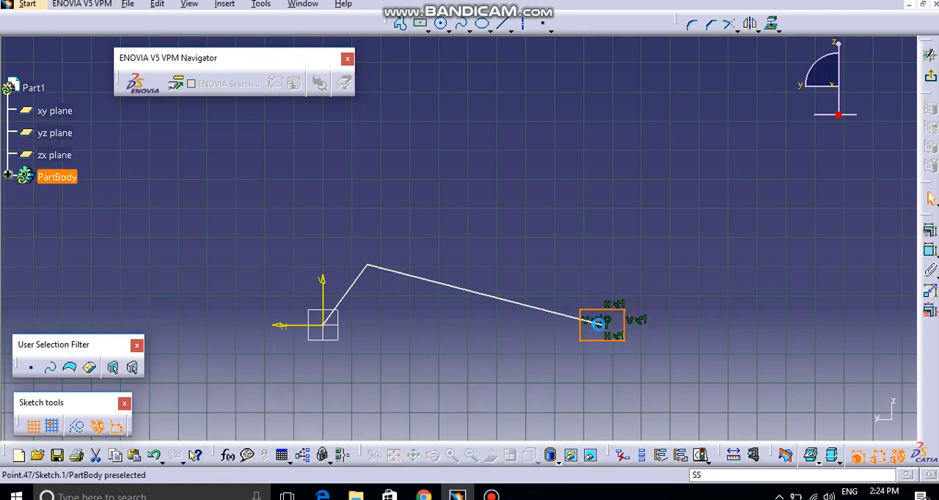
mouse_move(438, 284)
middle_mouse_down()
mouse_move(411, 301)
mouse_move(444, 278)
mouse_move(430, 286)
middle_mouse_up()
left_click(367, 257)
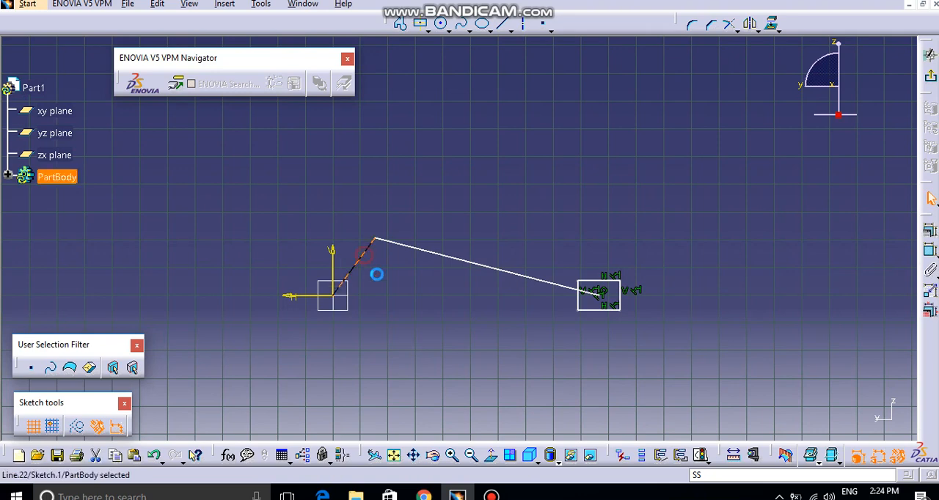
left_click(432, 256)
left_click(440, 255)
left_click(471, 293)
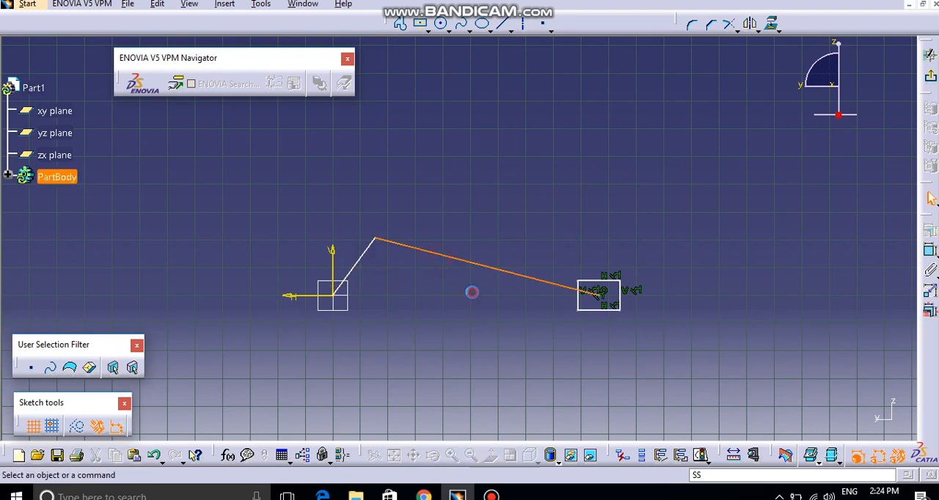
left_click(606, 285)
left_click(496, 318)
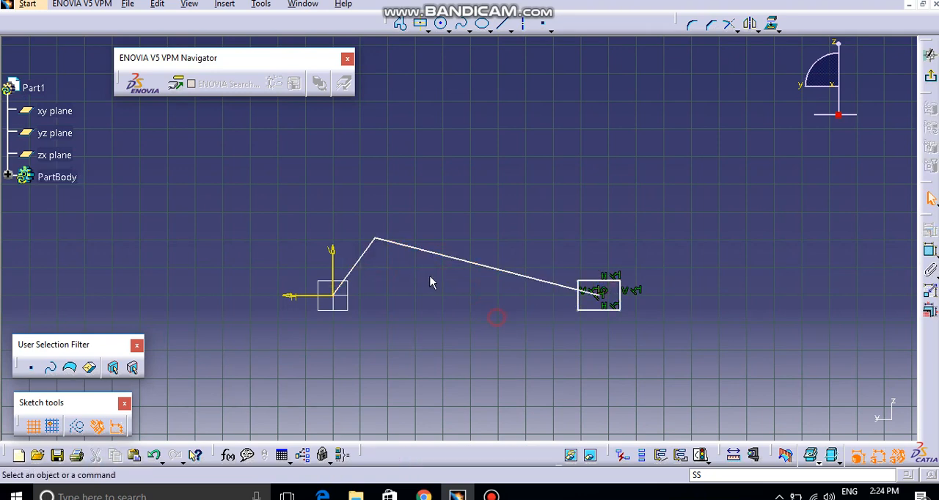
left_click(372, 251)
left_click(386, 274)
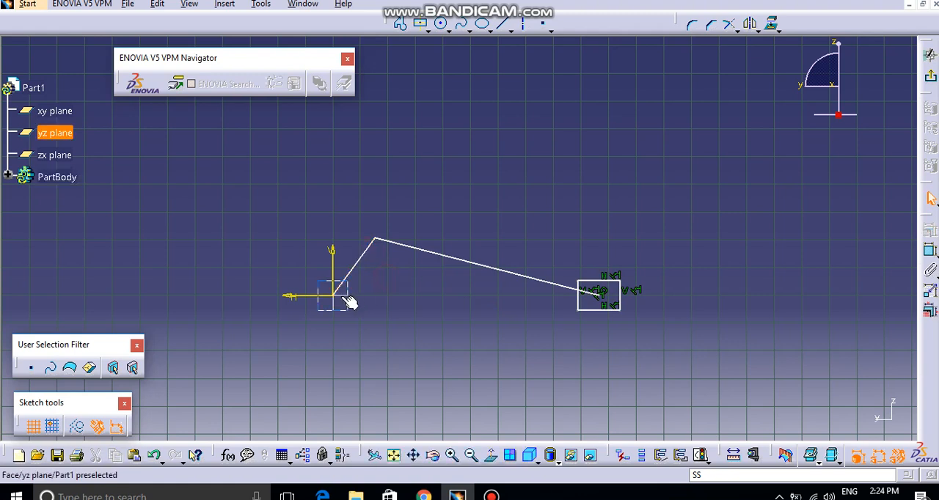
left_click(360, 256)
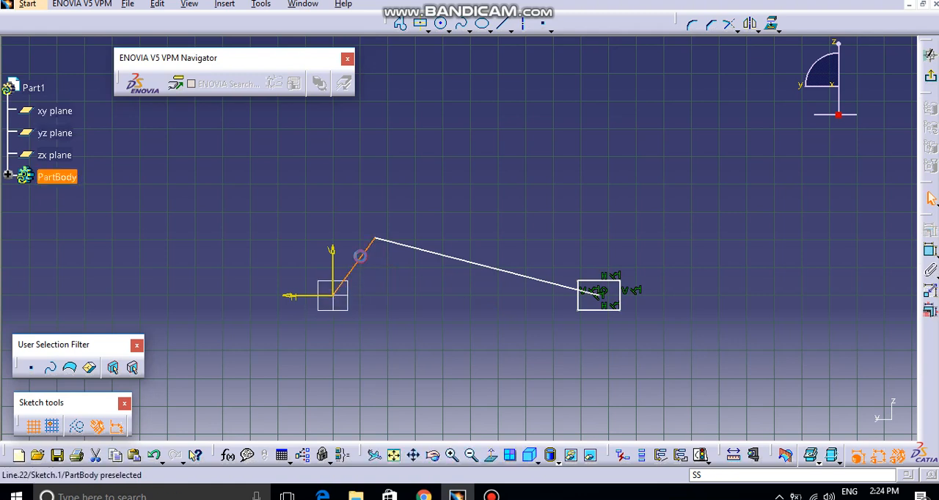
left_click(402, 278)
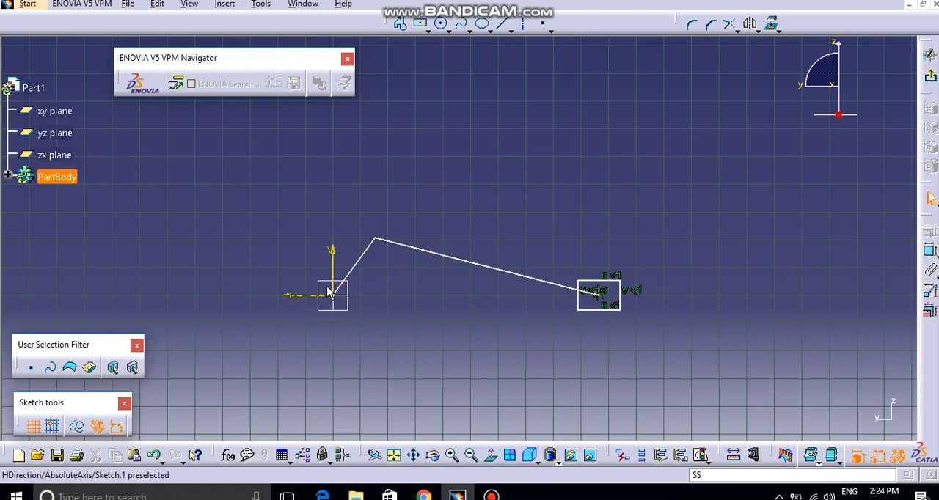
- Move the upper joint of the two lines slightly toward the vertical axis, making the short line steeper
mouse_move(373, 255)
left_mouse_down()
mouse_move(367, 331)
mouse_move(285, 321)
mouse_move(344, 228)
mouse_move(371, 234)
mouse_move(358, 249)
left_mouse_up()
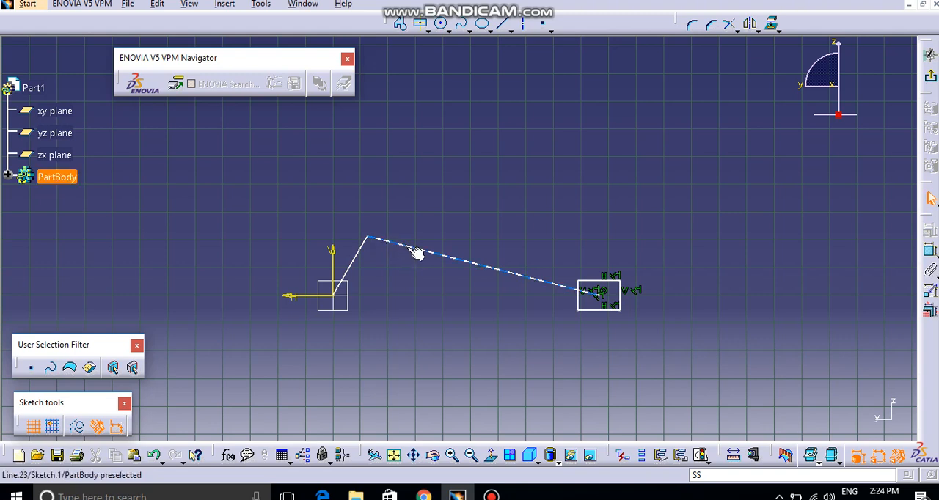
left_click(405, 247)
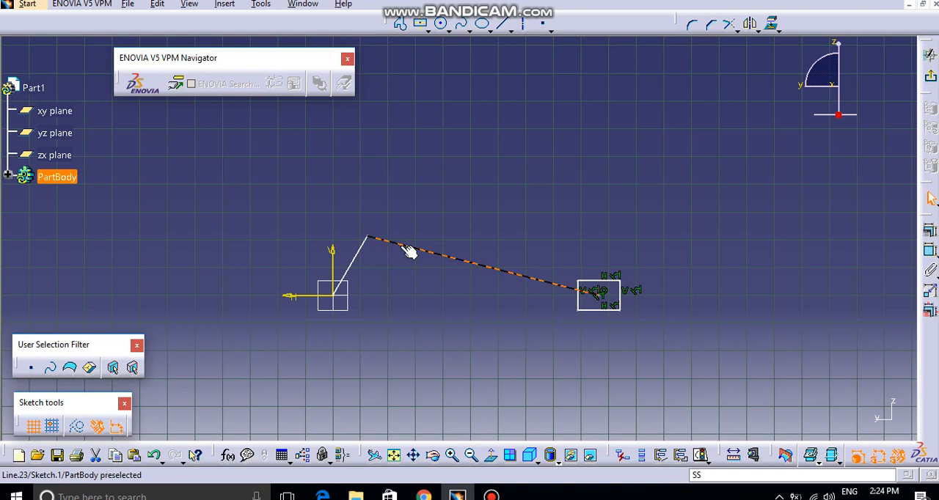
left_click(410, 273)
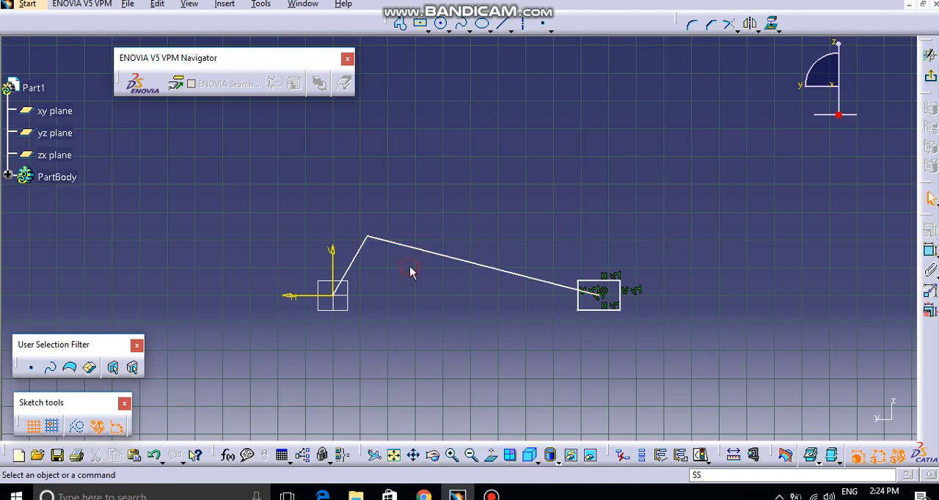
left_click(392, 245)
left_click(383, 254)
left_click(359, 252)
left_click(388, 272)
- Dimension the short line from the origin and set its length to 250 mm
left_click(933, 254)
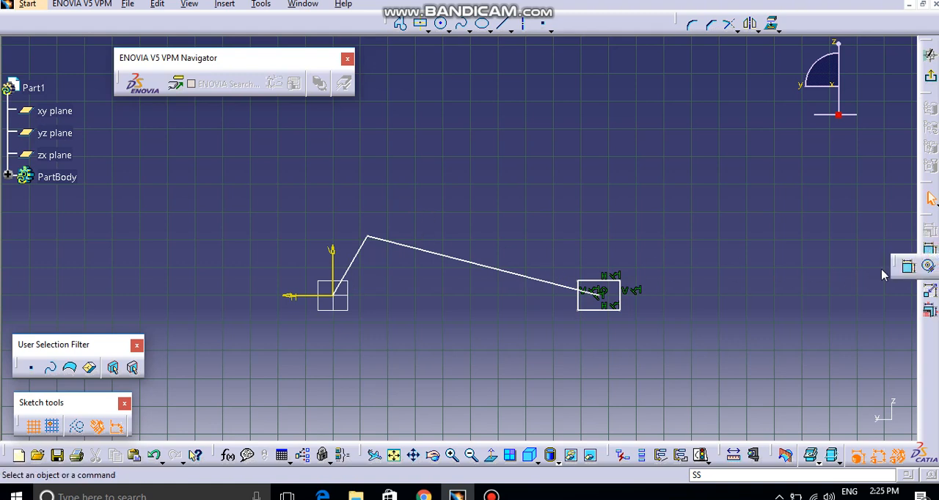
left_click(909, 266)
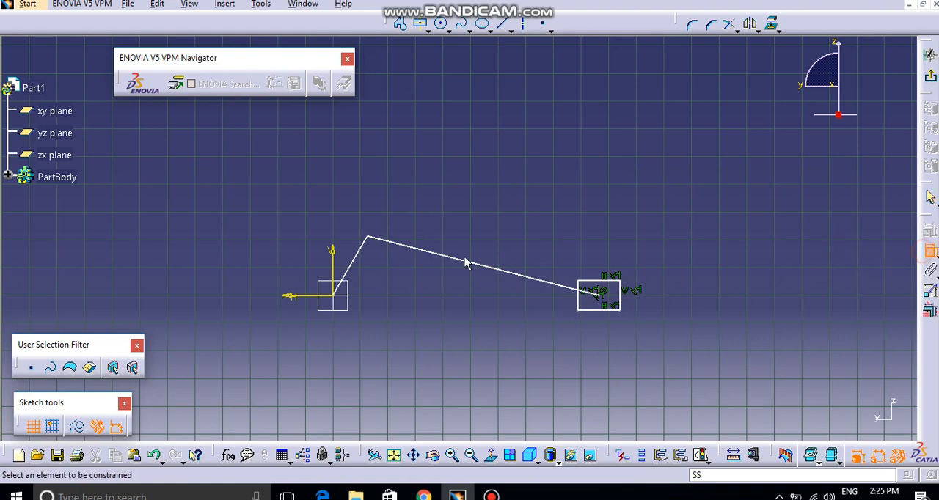
left_click(359, 254)
left_click(291, 216)
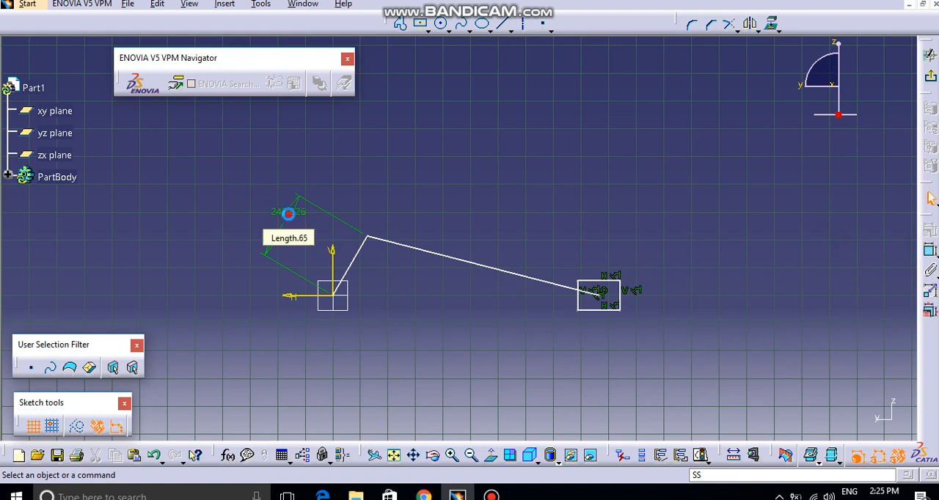
double_click(291, 218)
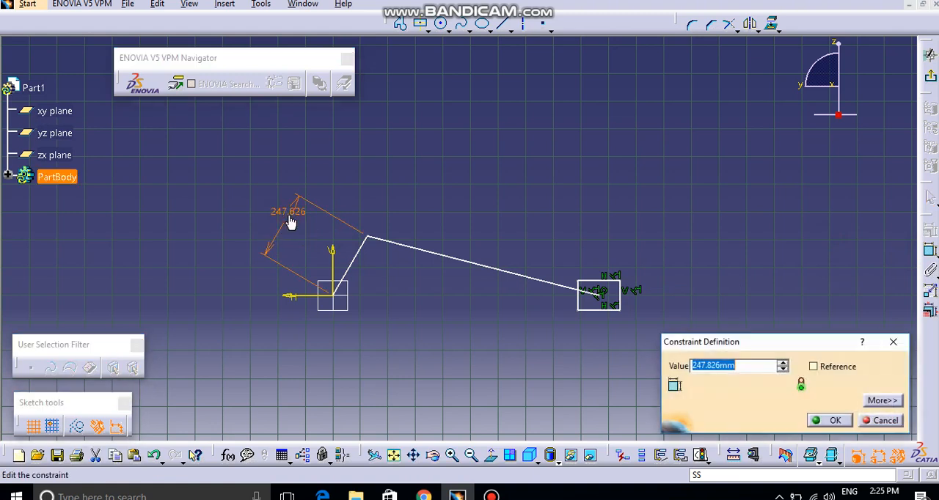
type("250")
key("Return")
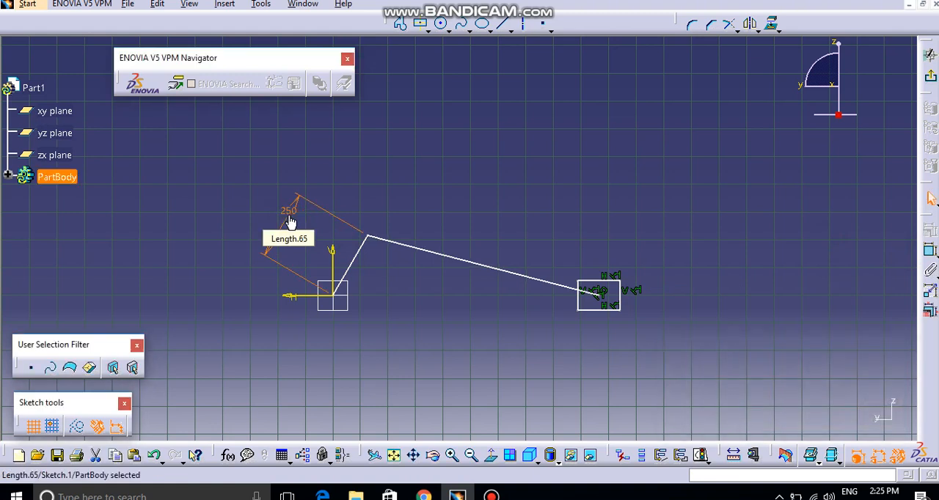
left_click(358, 193)
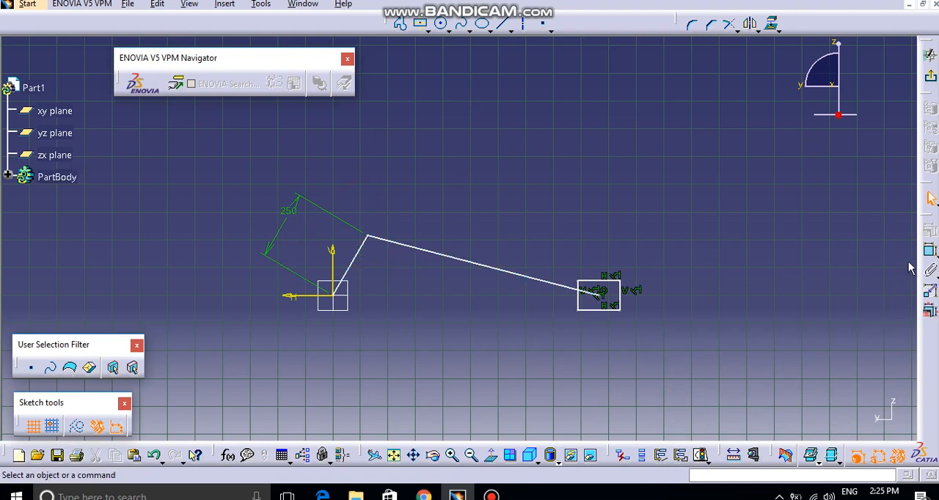
- Add a length constraint to the long line and set it to 900 mm
left_click(561, 288)
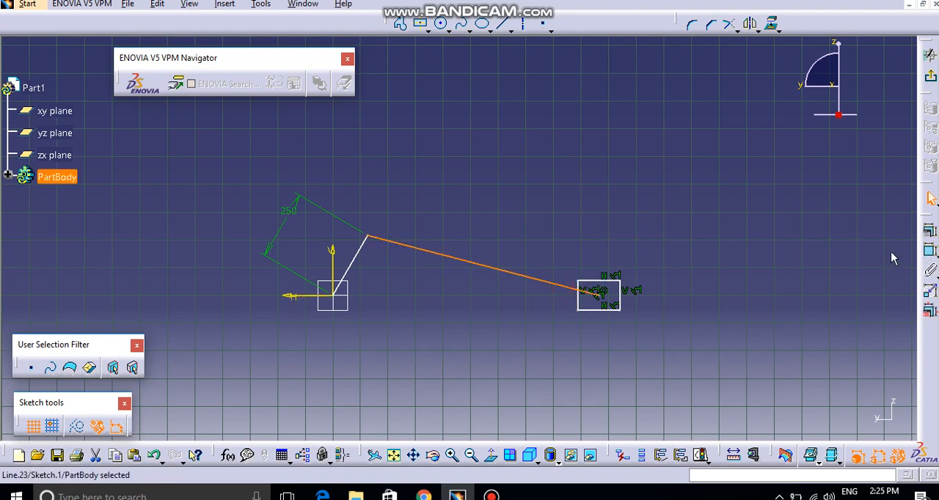
left_click(930, 290)
left_click(779, 287)
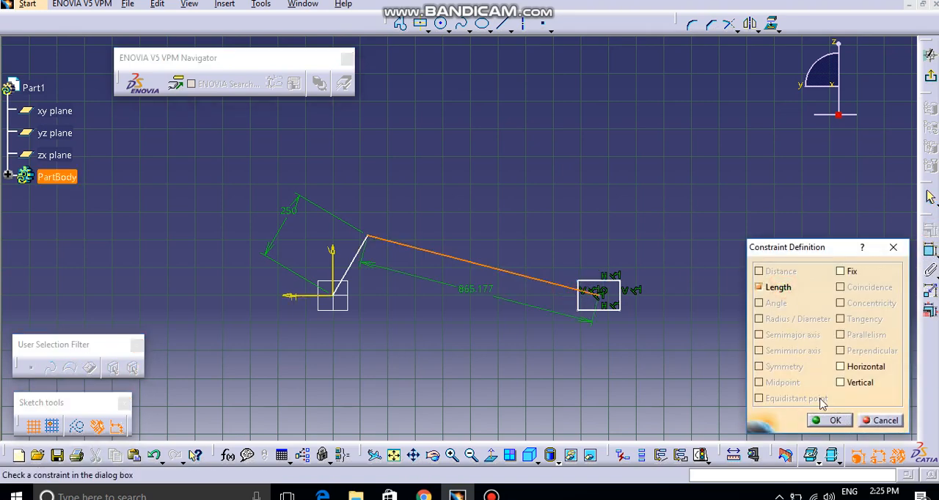
left_click(829, 420)
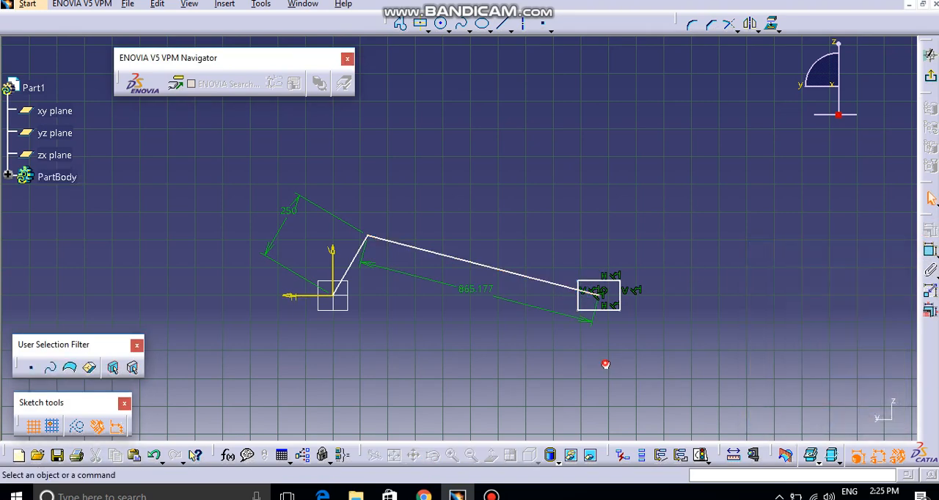
double_click(470, 295)
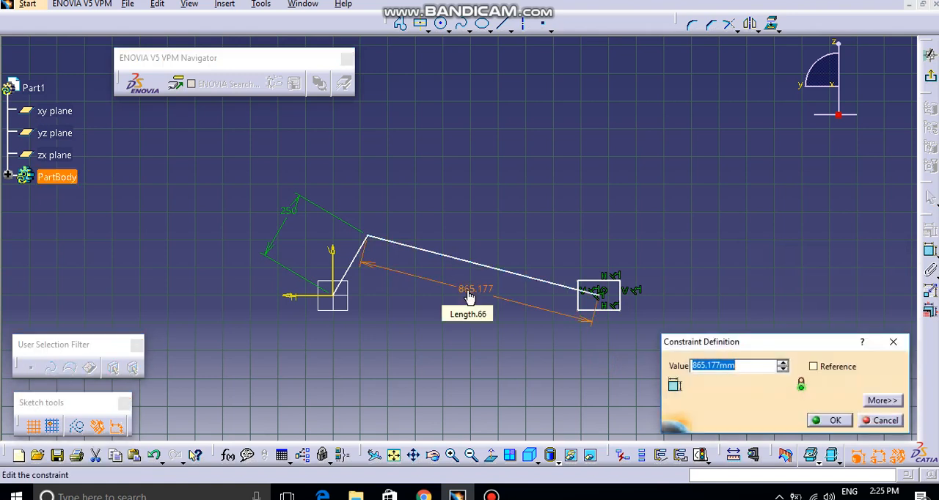
type("900")
key("Return")
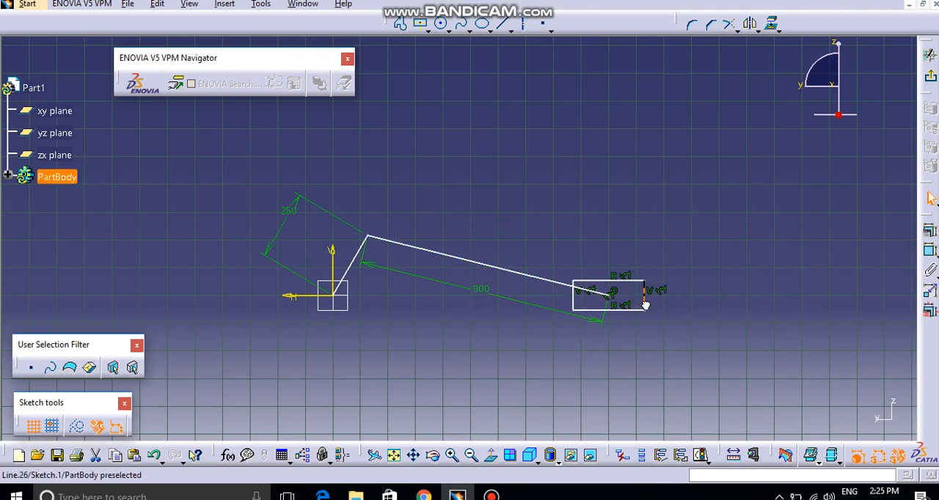
left_click(608, 242)
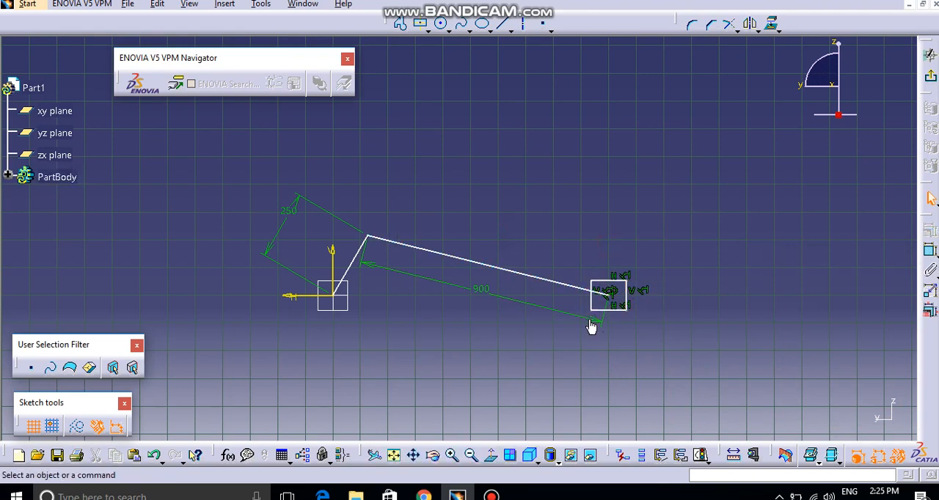
- Constrain the free end of the long line to be coincident with the sketch's horizontal axis
mouse_move(591, 327)
middle_mouse_down("ctrl")
mouse_move(635, 257)
mouse_move(640, 302)
mouse_move(521, 290)
middle_mouse_up("ctrl")
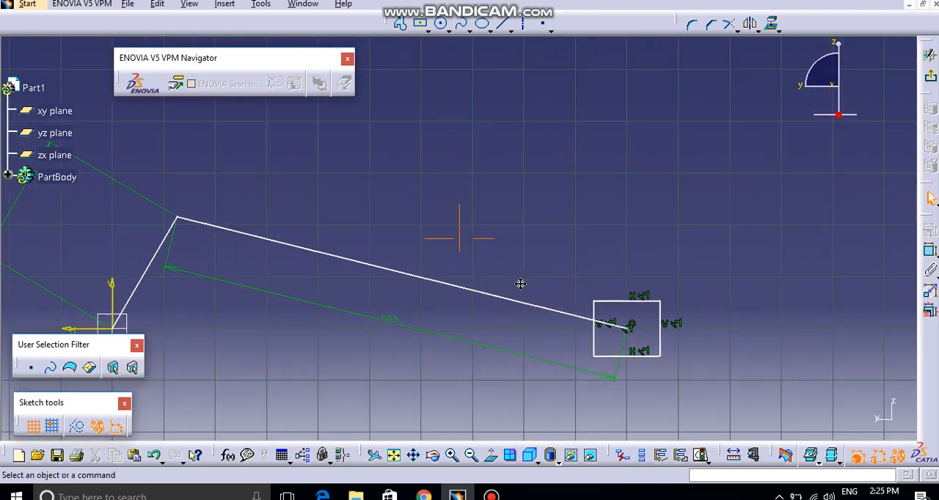
left_click(621, 328)
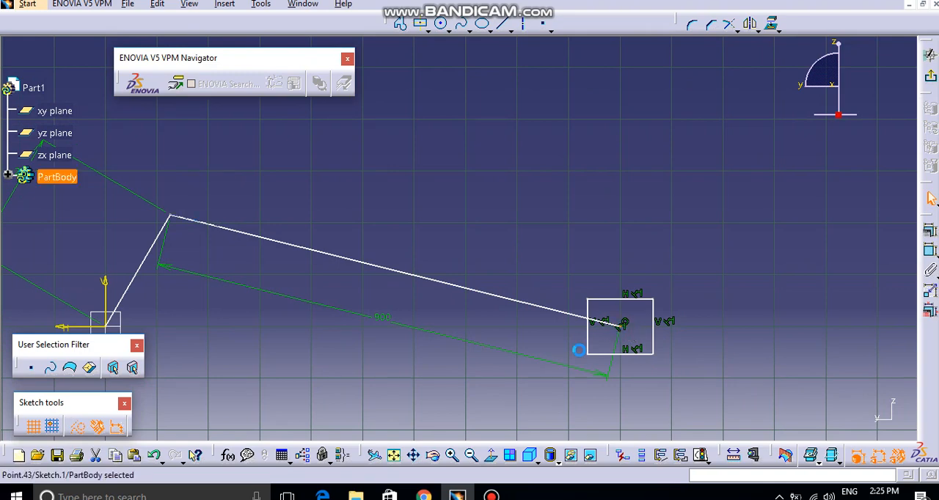
middle_click_drag(522, 264, 506, 316, "ctrl")
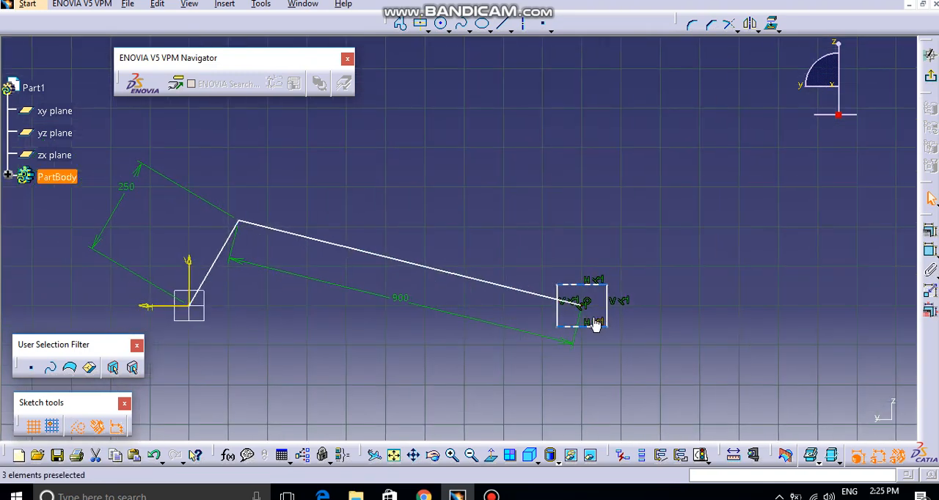
left_click(161, 306, "ctrl")
left_click(930, 250)
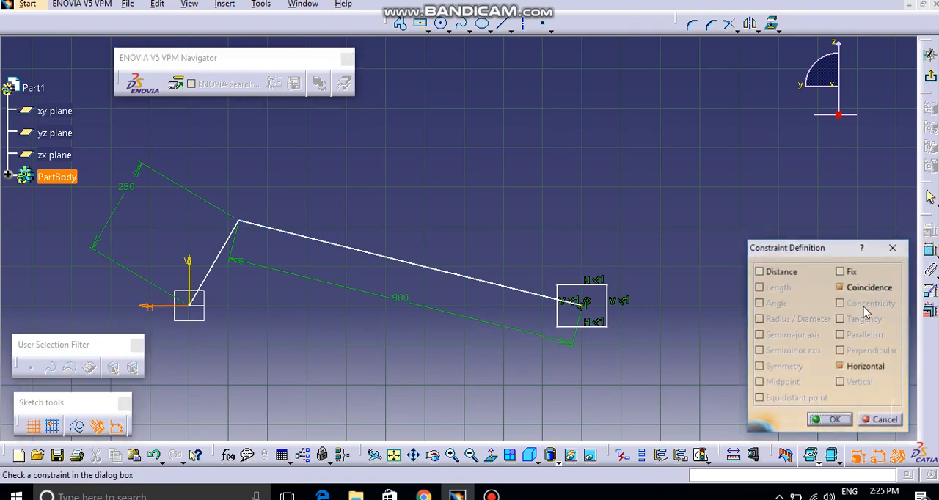
left_click(831, 421)
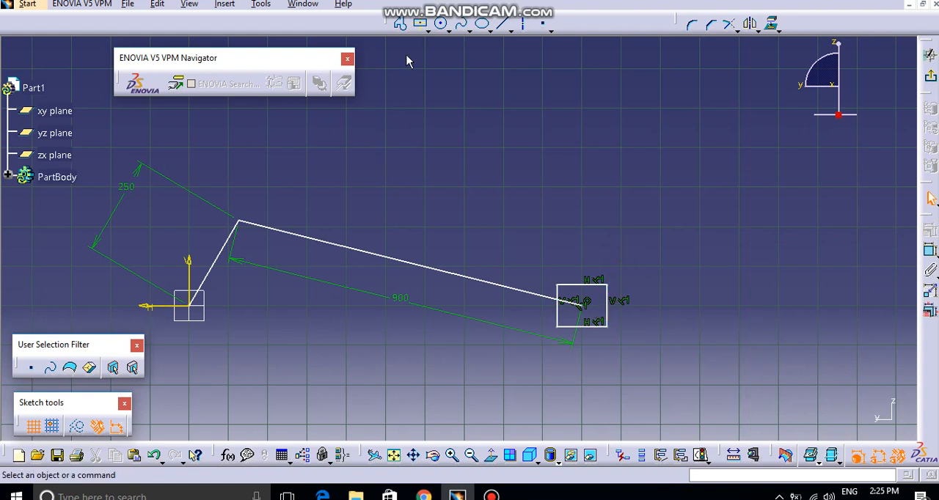
- Dimension the width and height of the slider rectangle
left_click(928, 250)
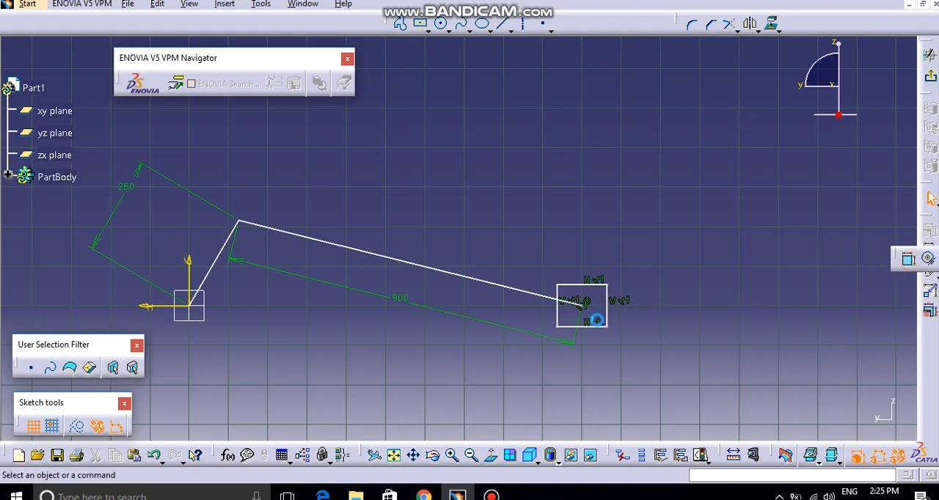
left_click(606, 327)
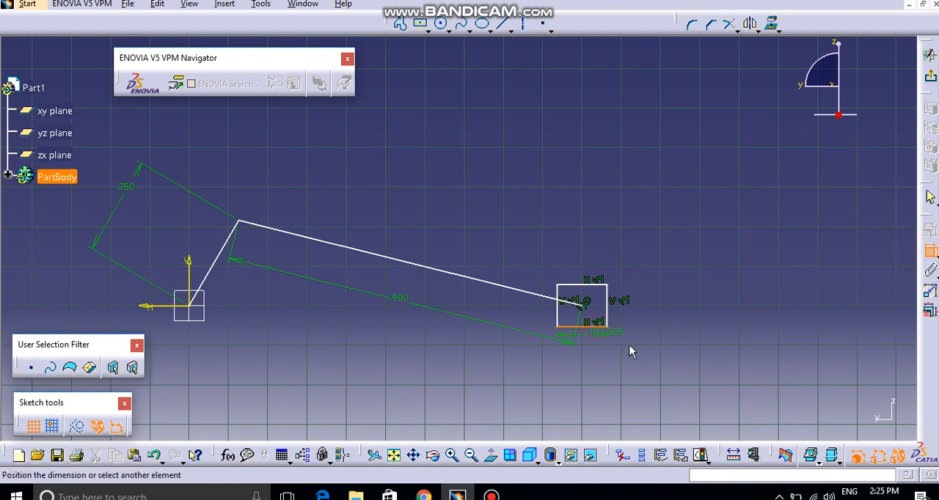
left_click(640, 347)
left_click(934, 255)
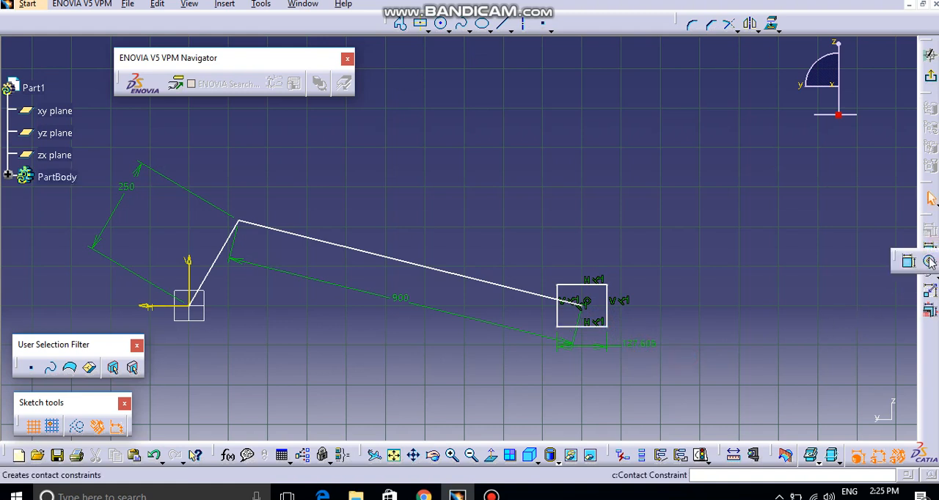
left_click(909, 263)
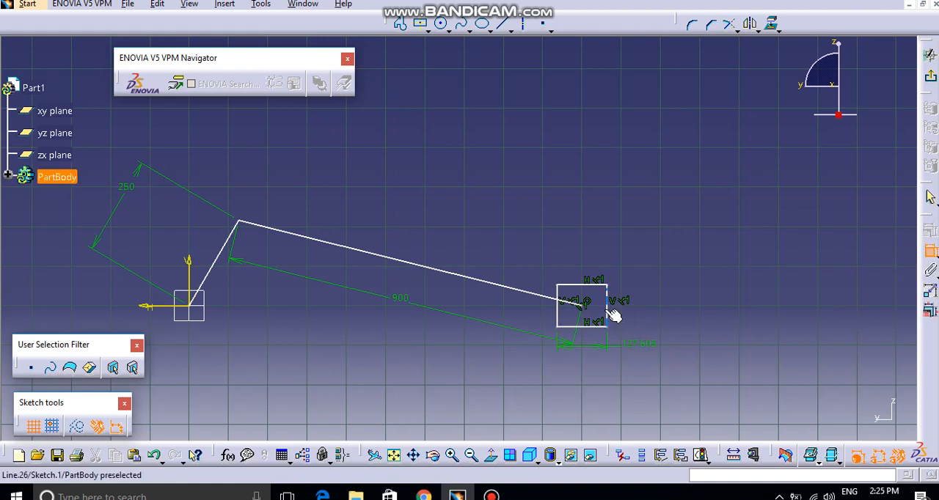
left_click(607, 312)
left_click(635, 234)
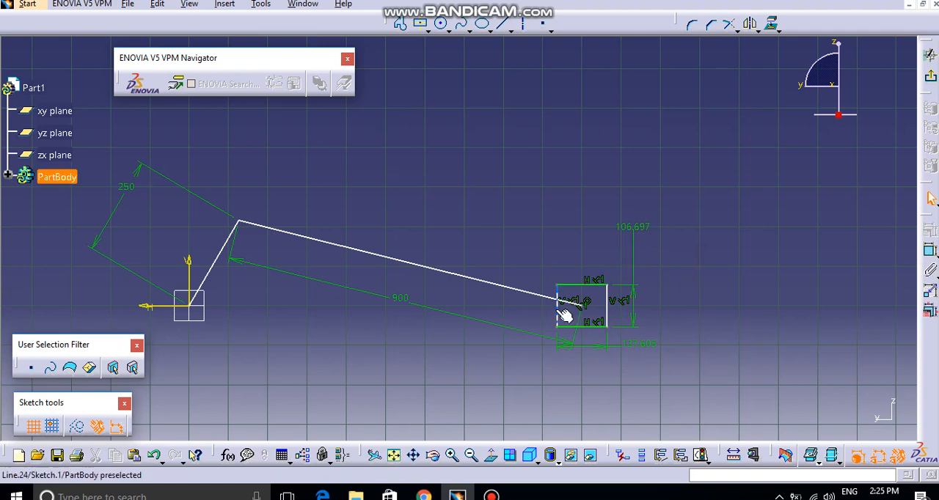
- Swing the joint between the crank and the connecting rod around the origin, leaving the crank steeply inclined above the horizontal axis
middle_click_drag(606, 251, 377, 262)
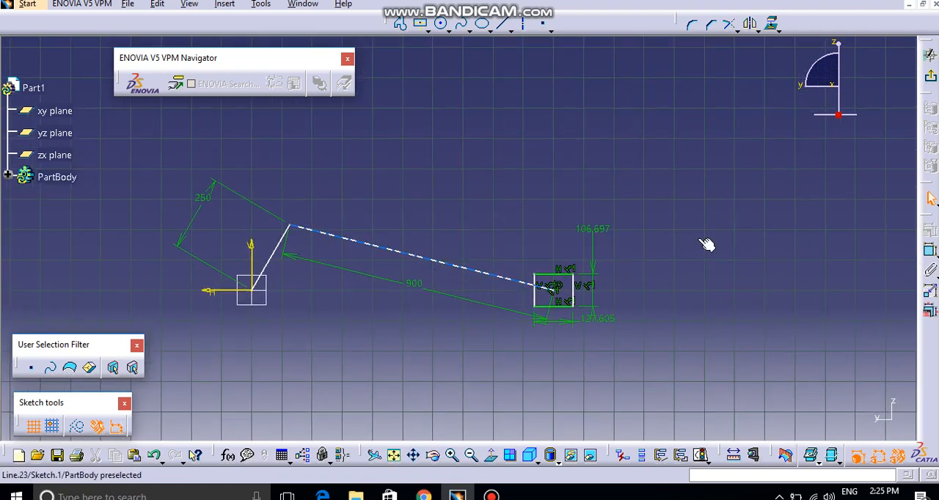
mouse_move(292, 239)
left_mouse_down()
mouse_move(297, 316)
mouse_move(225, 331)
mouse_move(225, 260)
mouse_move(300, 292)
mouse_move(252, 335)
mouse_move(218, 269)
mouse_move(303, 280)
mouse_move(278, 333)
mouse_move(205, 270)
mouse_move(297, 253)
mouse_move(281, 232)
left_mouse_up()
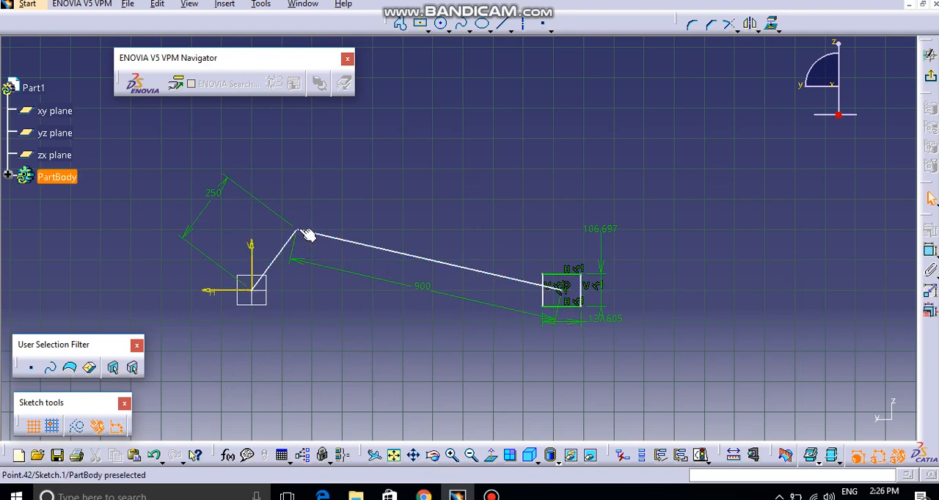
mouse_move(300, 241)
left_mouse_down()
mouse_move(257, 344)
mouse_move(225, 243)
mouse_move(290, 259)
mouse_move(315, 290)
left_mouse_up()
mouse_move(354, 314)
middle_mouse_down()
mouse_move(355, 263)
mouse_move(378, 370)
middle_mouse_up()
mouse_move(571, 307)
middle_mouse_down()
mouse_move(612, 307)
mouse_move(450, 314)
mouse_move(418, 269)
mouse_move(419, 247)
middle_mouse_up()
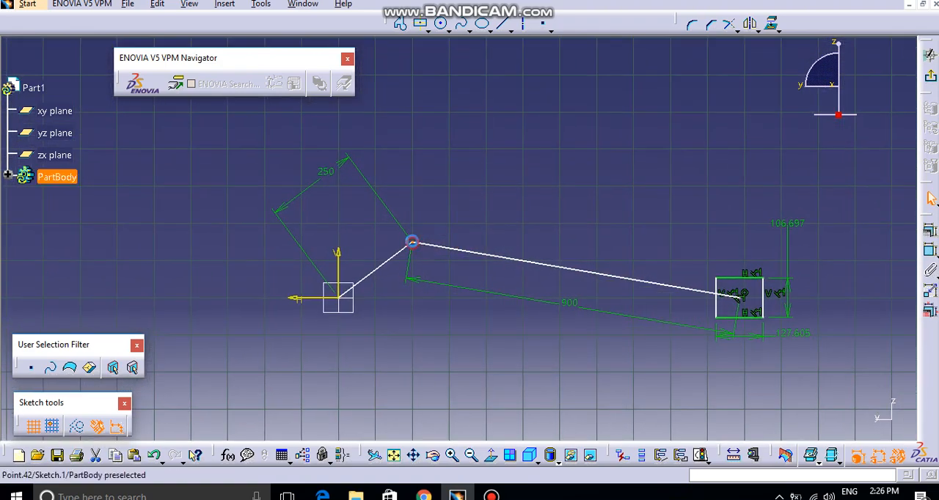
left_click_drag(411, 242, 389, 219)
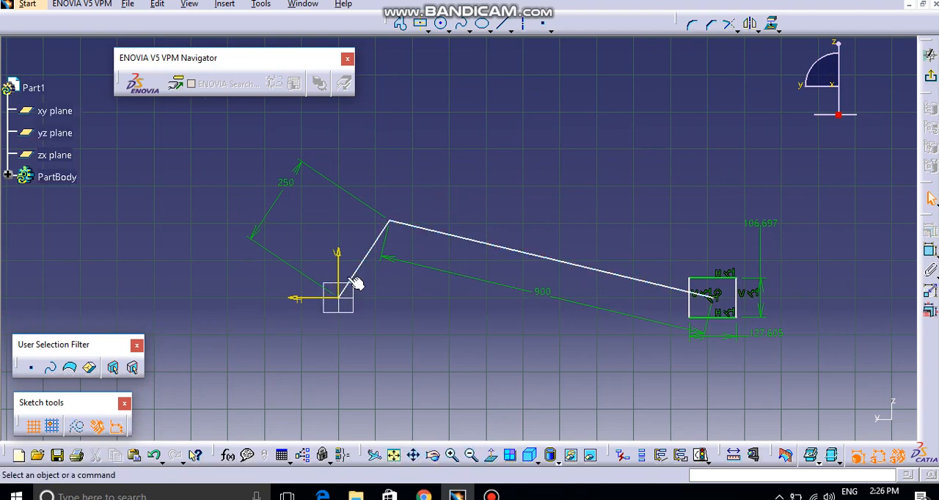
- Add an angle dimension between the horizontal axis and the crank line
left_click(930, 253)
left_click(314, 298)
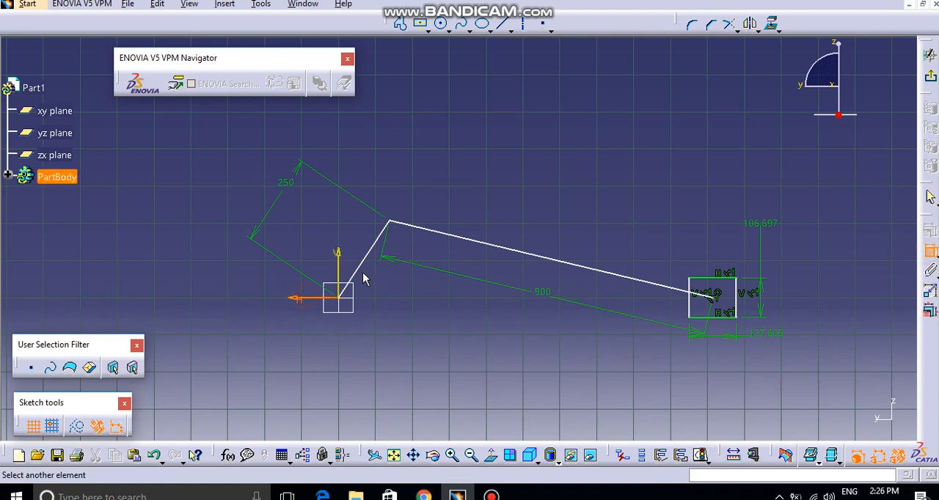
left_click(358, 265)
left_click(310, 251)
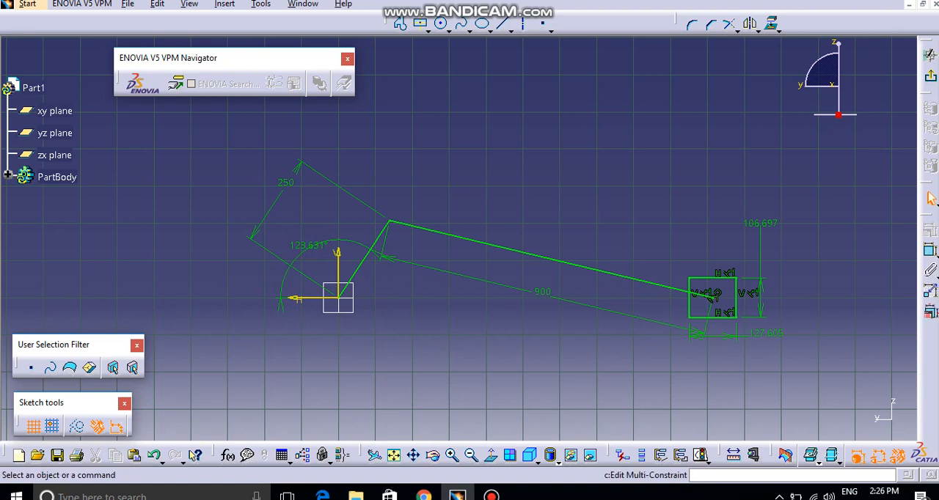
- Set up a constraint animation of the crank angle from 0 to 360 deg in 25 steps, in repeat mode with constraints hidden
left_click(929, 294)
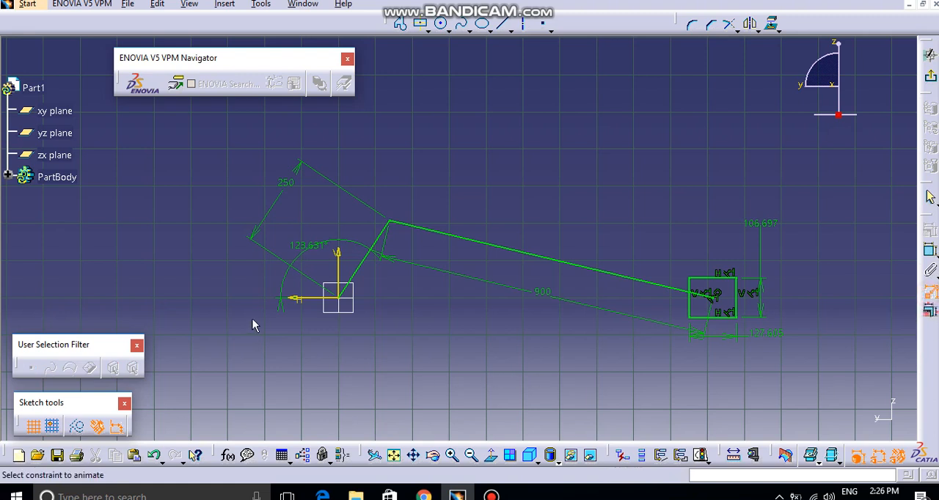
left_click(312, 251)
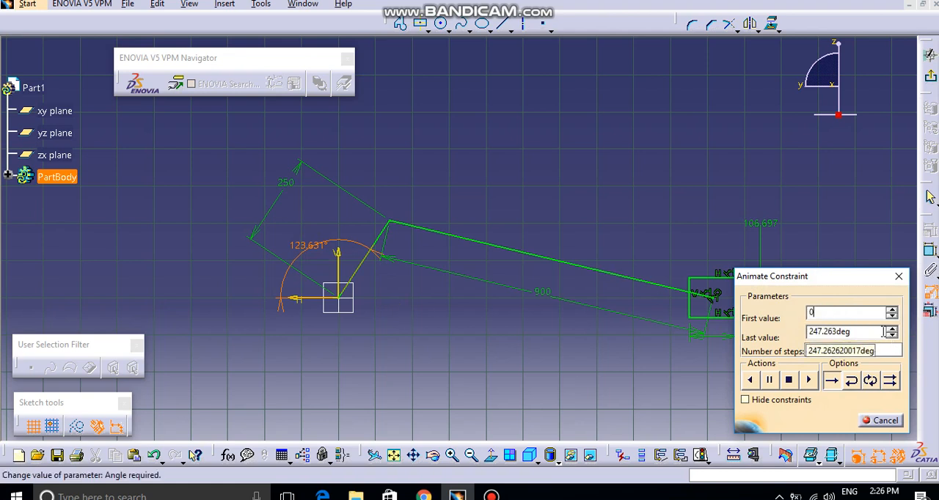
left_click(857, 330)
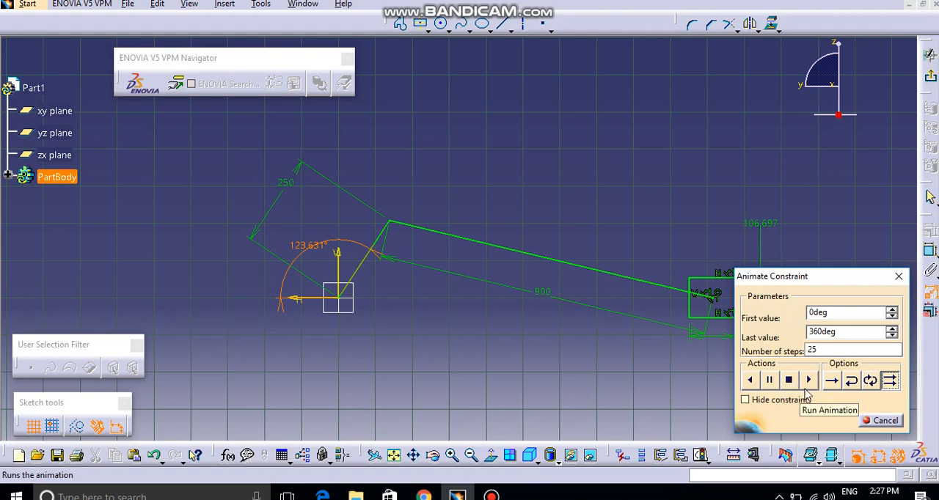
left_click(770, 387)
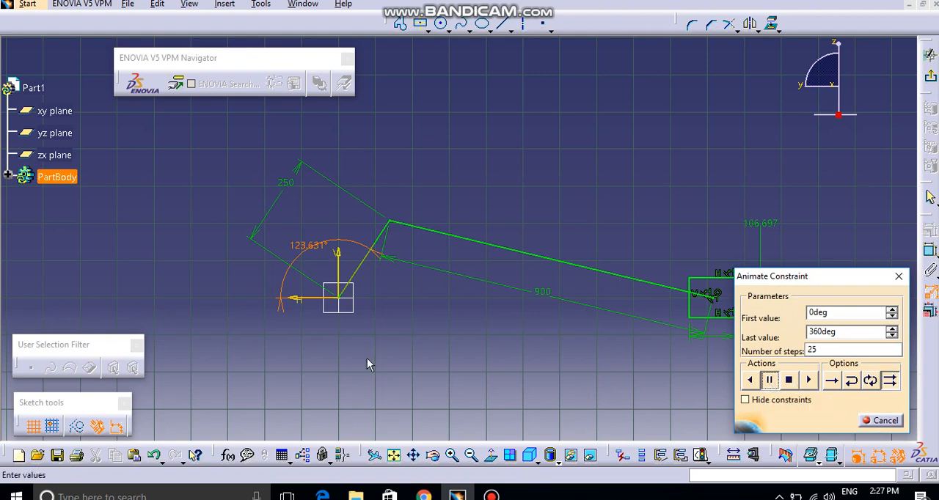
mouse_move(356, 318)
middle_mouse_down("ctrl")
mouse_move(462, 336)
mouse_move(321, 328)
middle_mouse_up("ctrl")
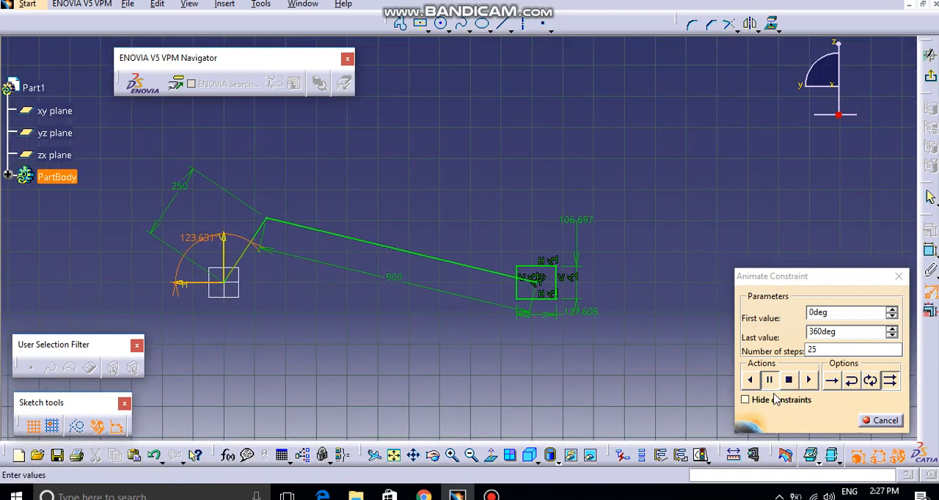
left_click(745, 399)
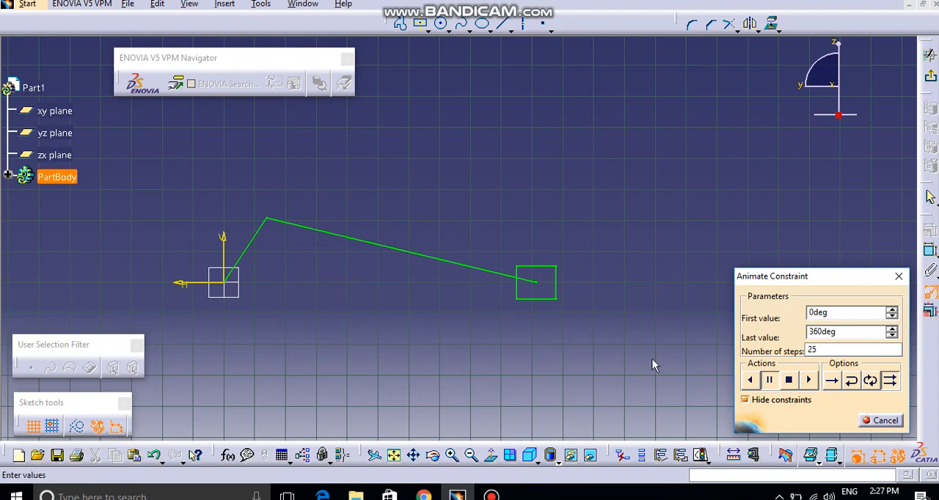
- Play the crank angle animation in repeat mode, both forward and in reverse, to examine the slider's motion
left_click(786, 380)
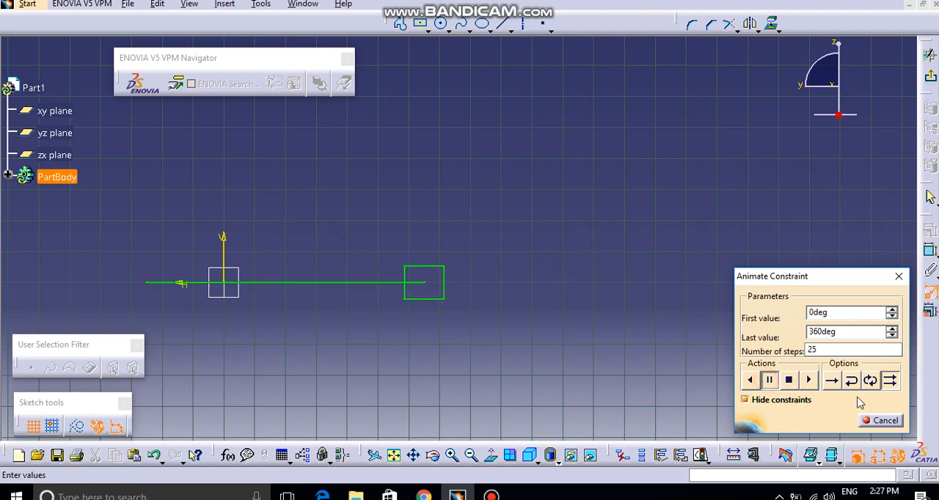
left_click(889, 380)
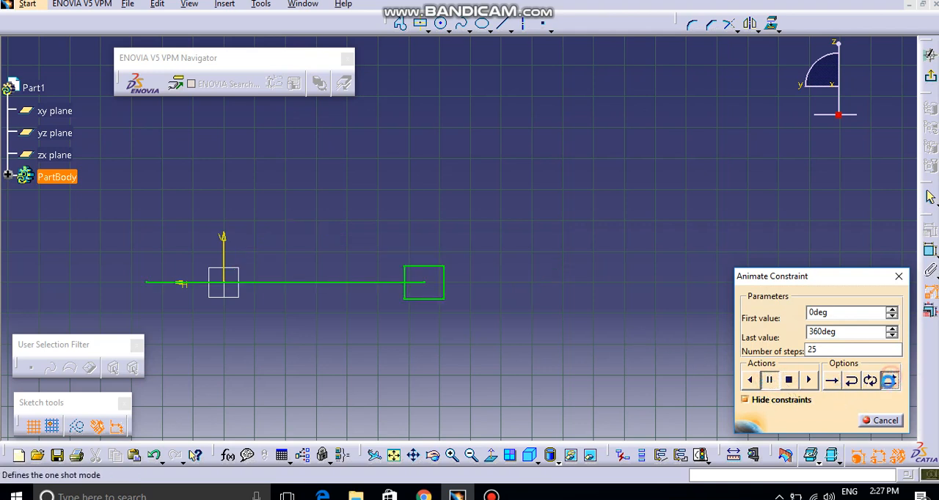
left_click(806, 381)
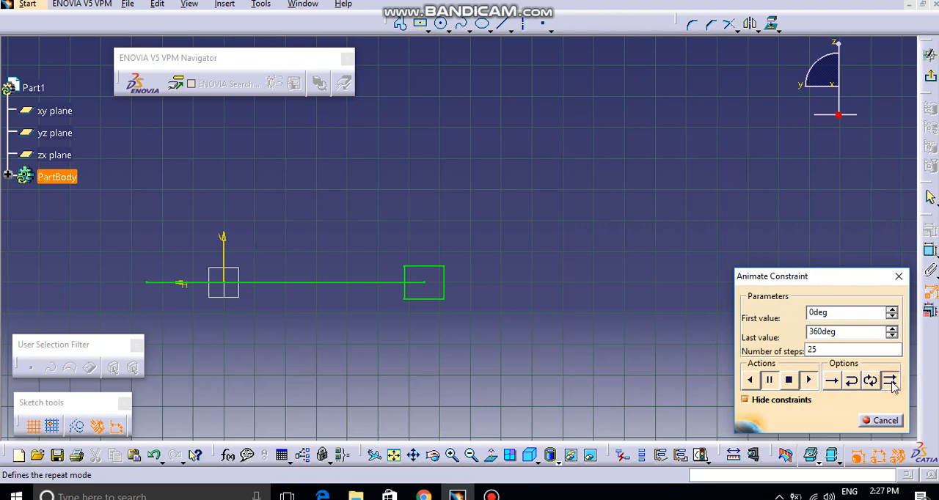
left_click(789, 380)
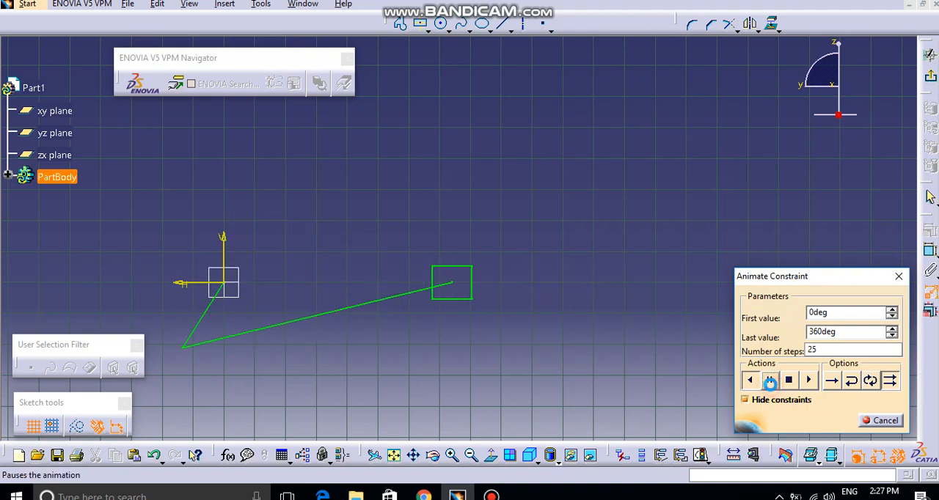
left_click(788, 384)
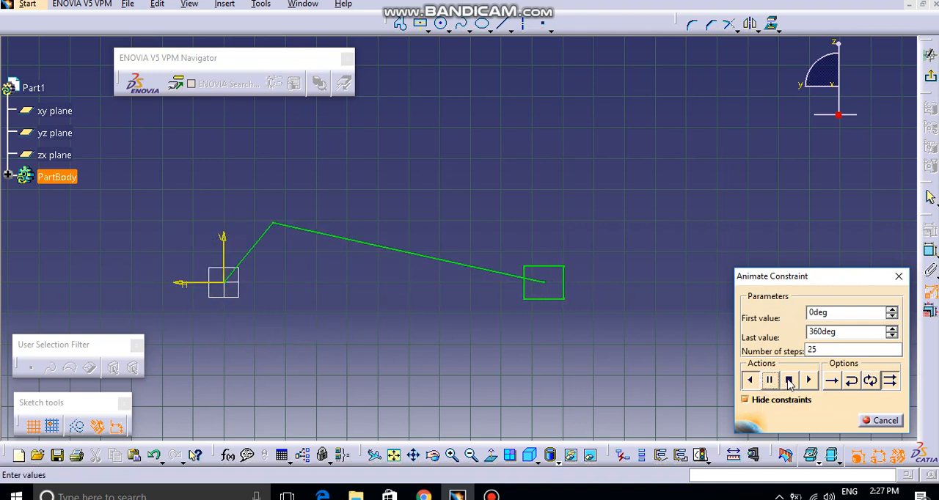
left_click(788, 384)
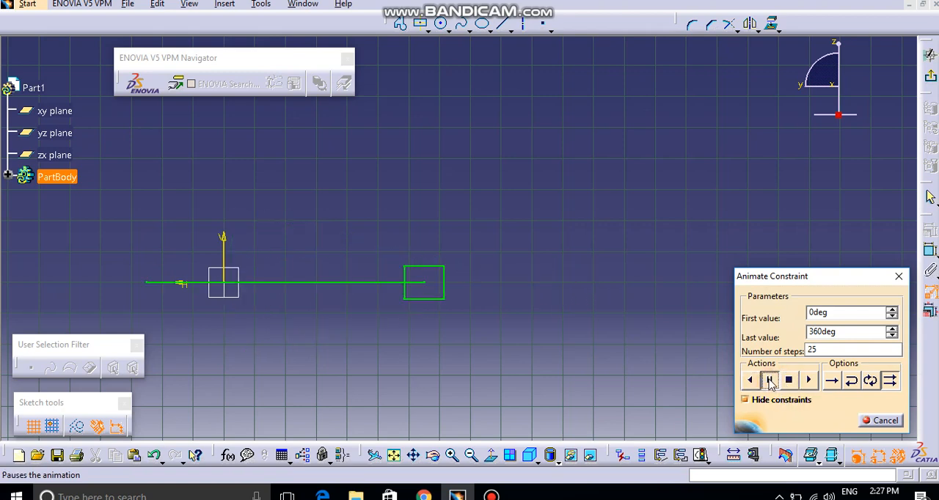
left_click(751, 381)
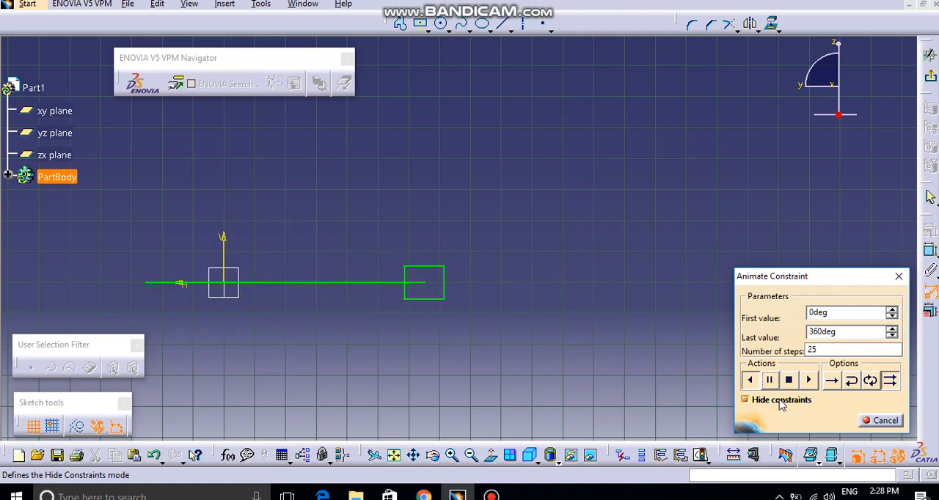
- Review the animation's first value, last value and number of steps, and close the constraint animation
double_click(847, 311)
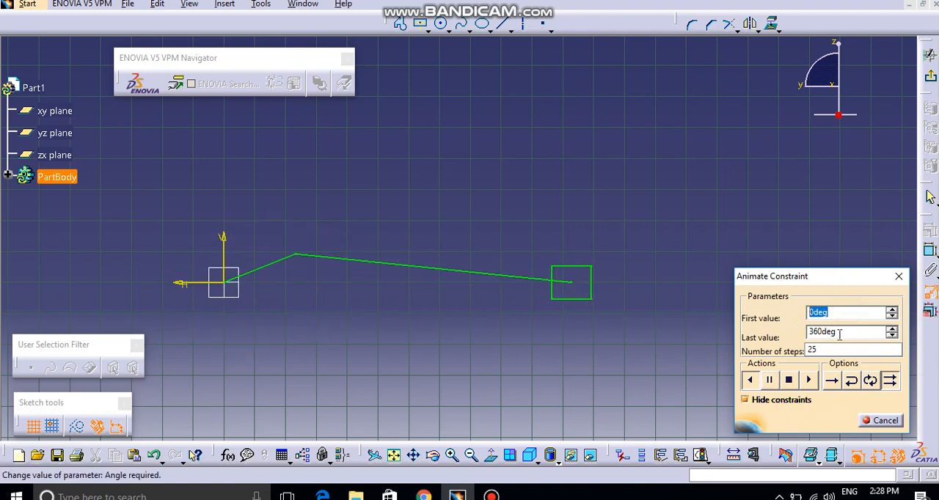
key("Tab")
key("Tab")
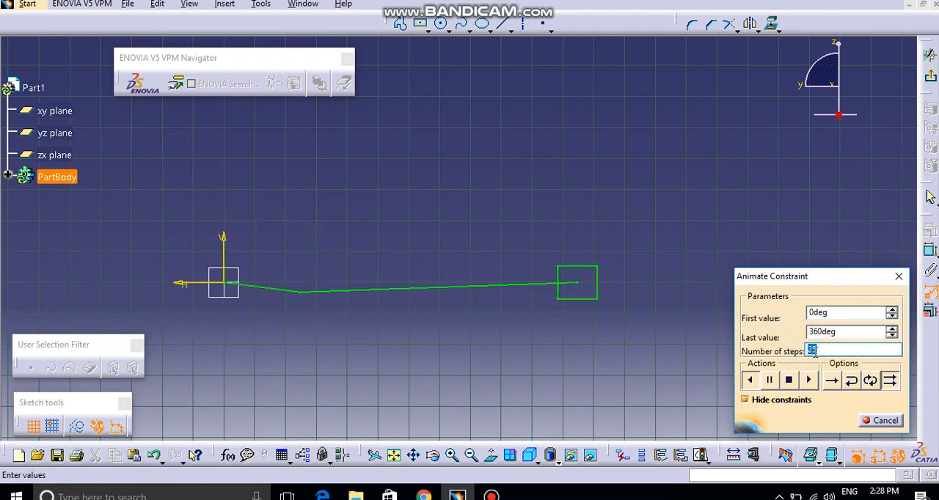
left_click(882, 420)
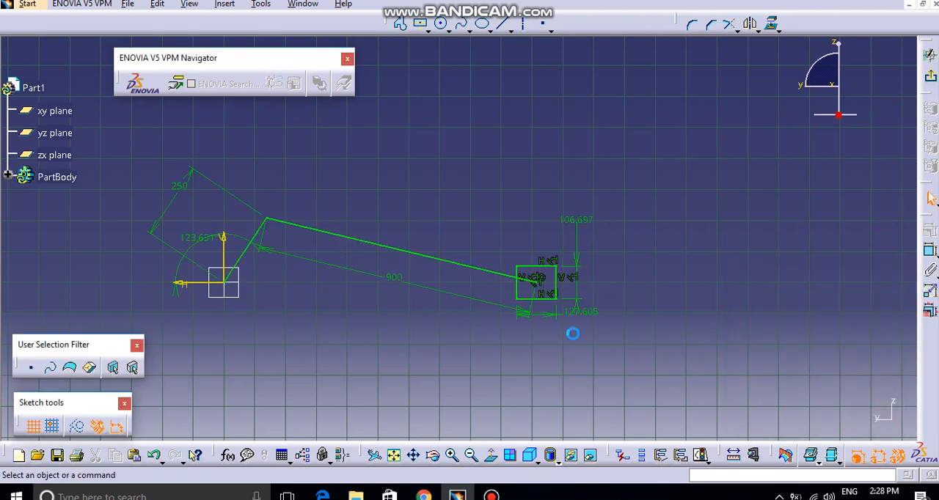
mouse_move(387, 347)
middle_mouse_down()
mouse_move(390, 310)
mouse_move(519, 344)
mouse_move(782, 327)
middle_mouse_up()
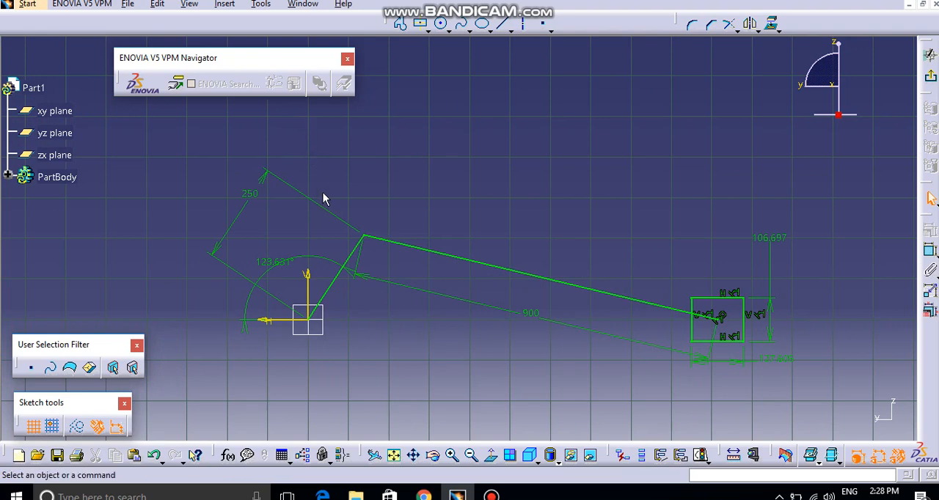
middle_click_drag(296, 192, 300, 206)
mouse_move(361, 216)
middle_mouse_down()
mouse_move(336, 217)
mouse_move(364, 212)
mouse_move(369, 230)
middle_mouse_up()
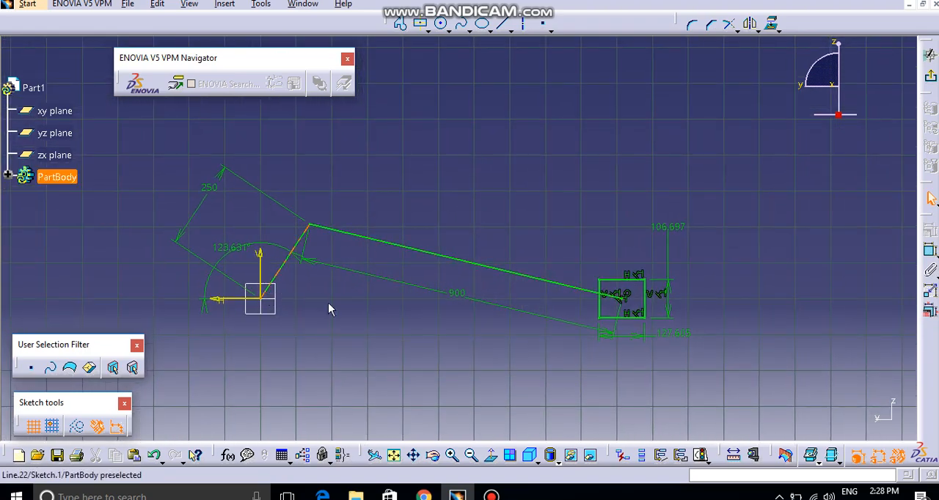
mouse_move(331, 302)
middle_mouse_down()
mouse_move(340, 288)
mouse_move(346, 316)
middle_mouse_up()
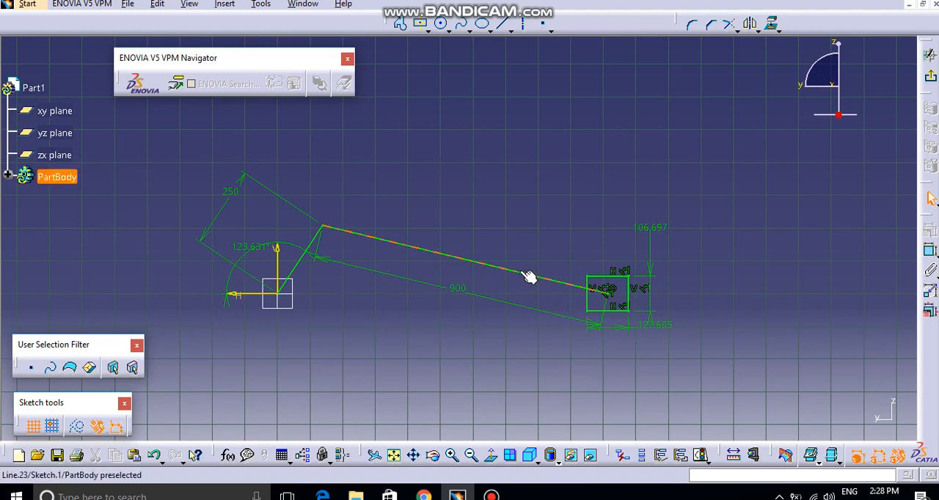
mouse_move(528, 278)
middle_mouse_down()
mouse_move(528, 293)
mouse_move(527, 283)
middle_mouse_up()
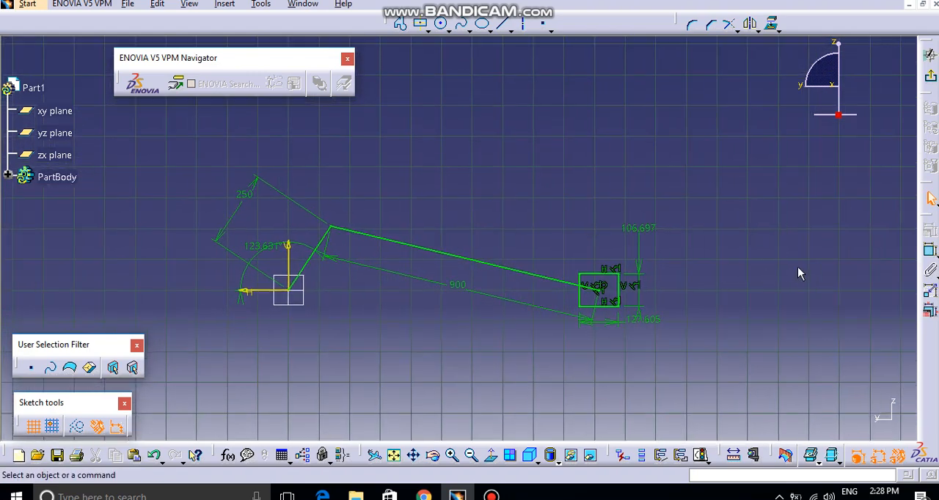